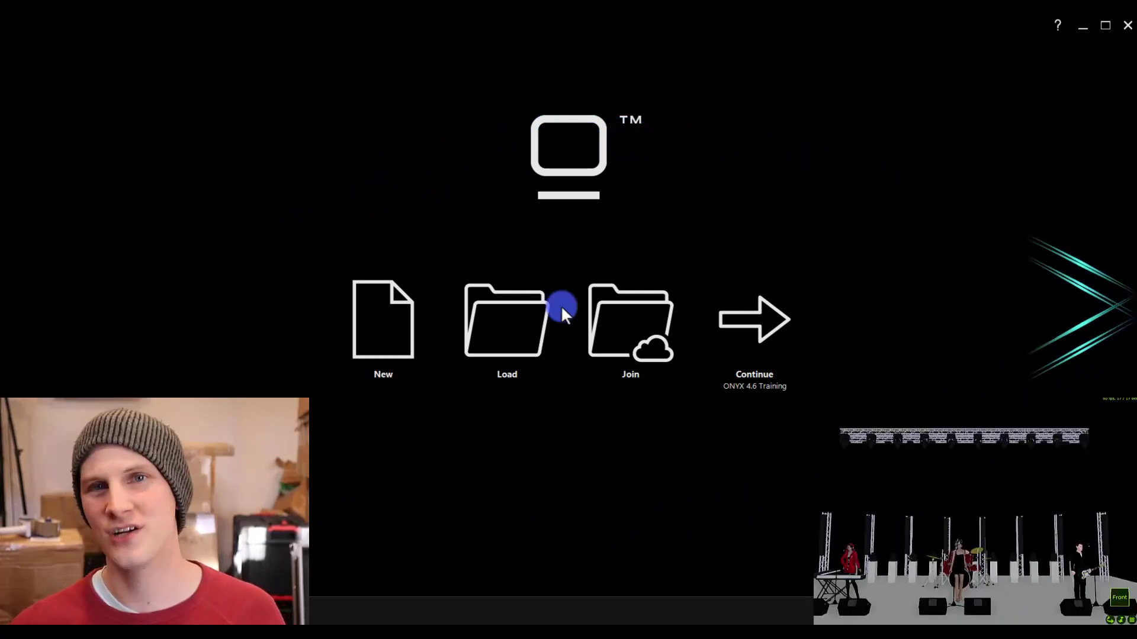
Open the Load dialog from the ONYX start screen to browse saved .OnyxShow files.
click(521, 332)
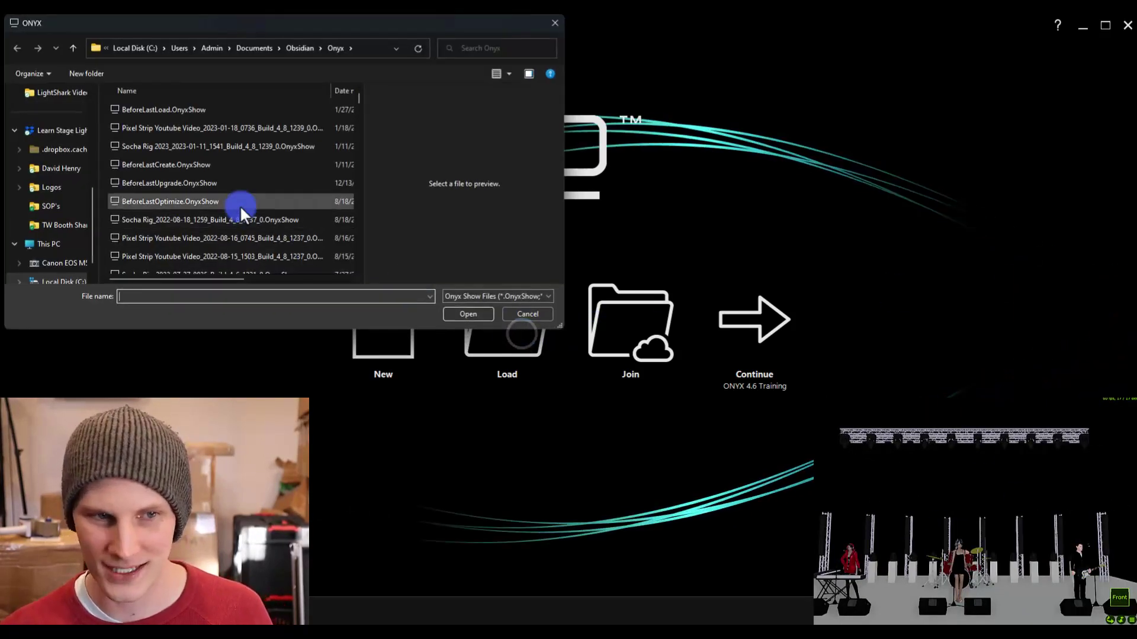
Browse into the Samples folder, then cancel the file dialog without loading a show.
scroll(231, 203, down, 10)
scroll(218, 265, down, 3)
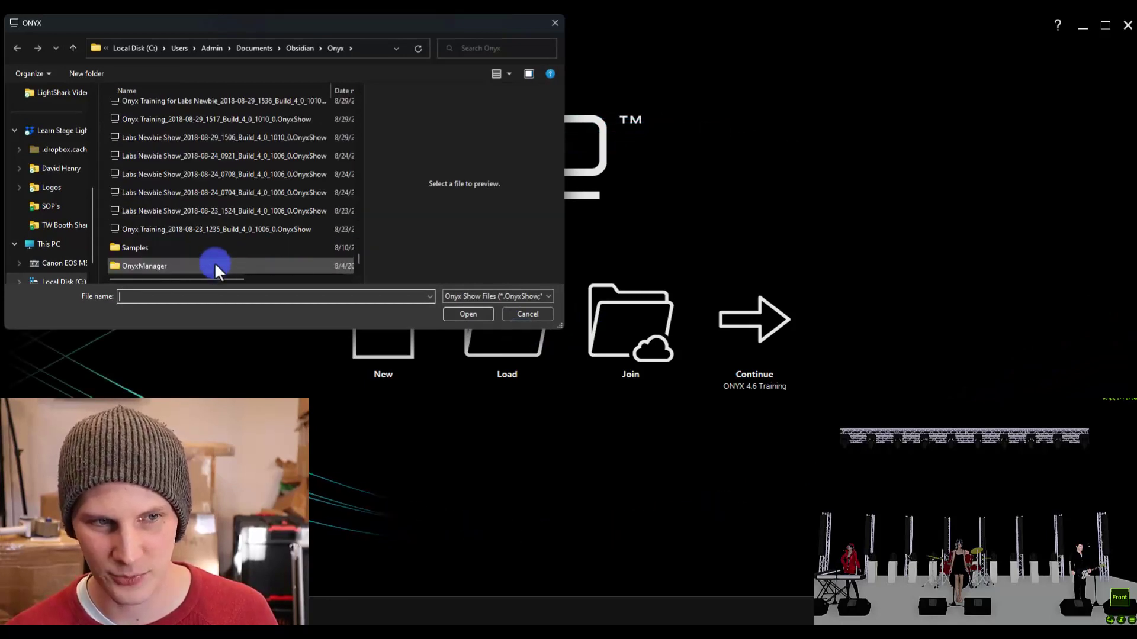
double_click(205, 249)
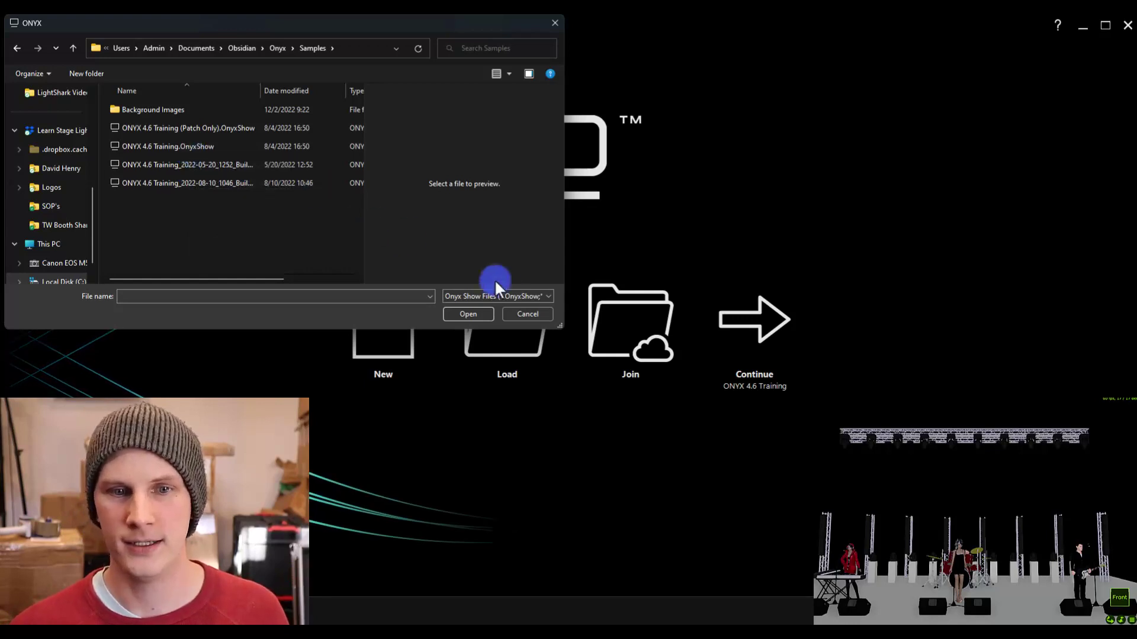
click(510, 314)
Create a new blank show named 'Youtubve test'.
click(387, 325)
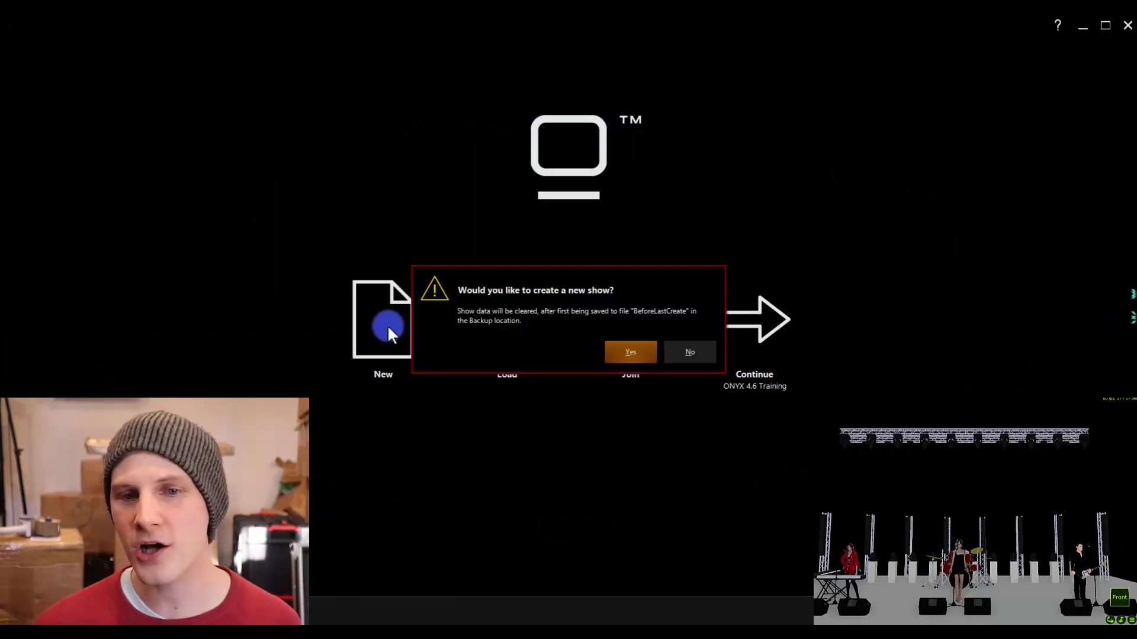
key(Return)
text(Youtubve test)
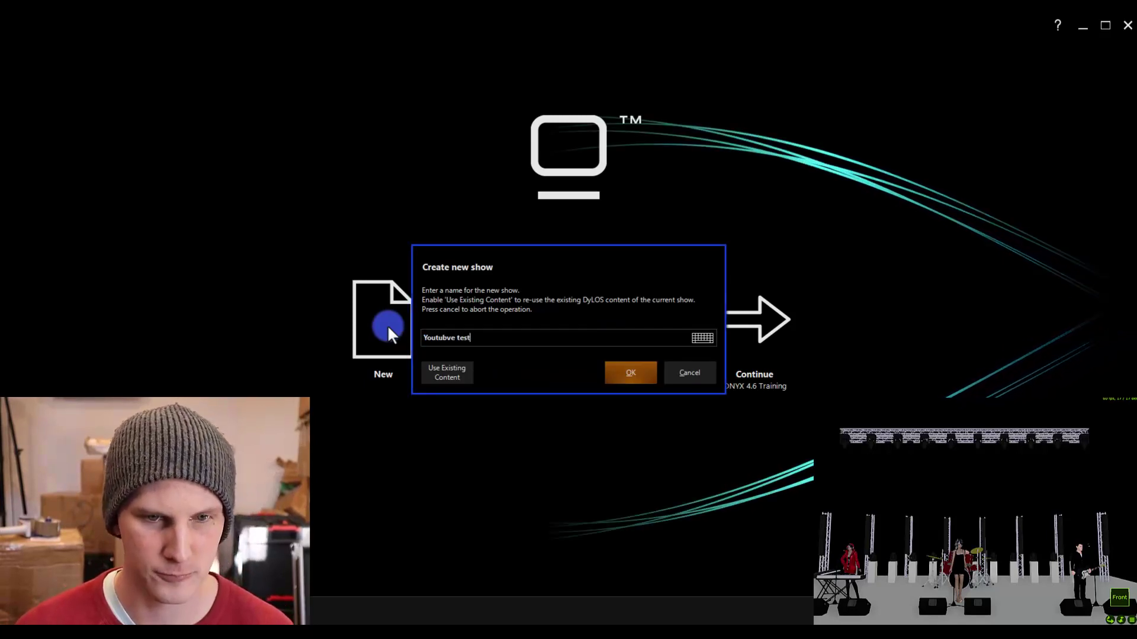
key(Return)
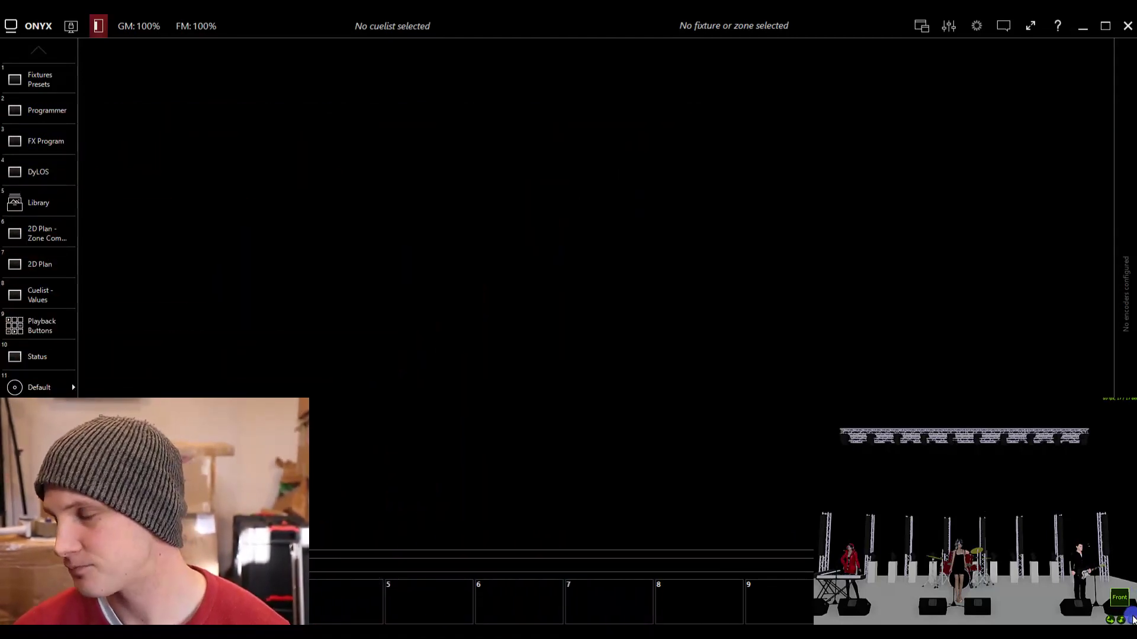
right_click(835, 399)
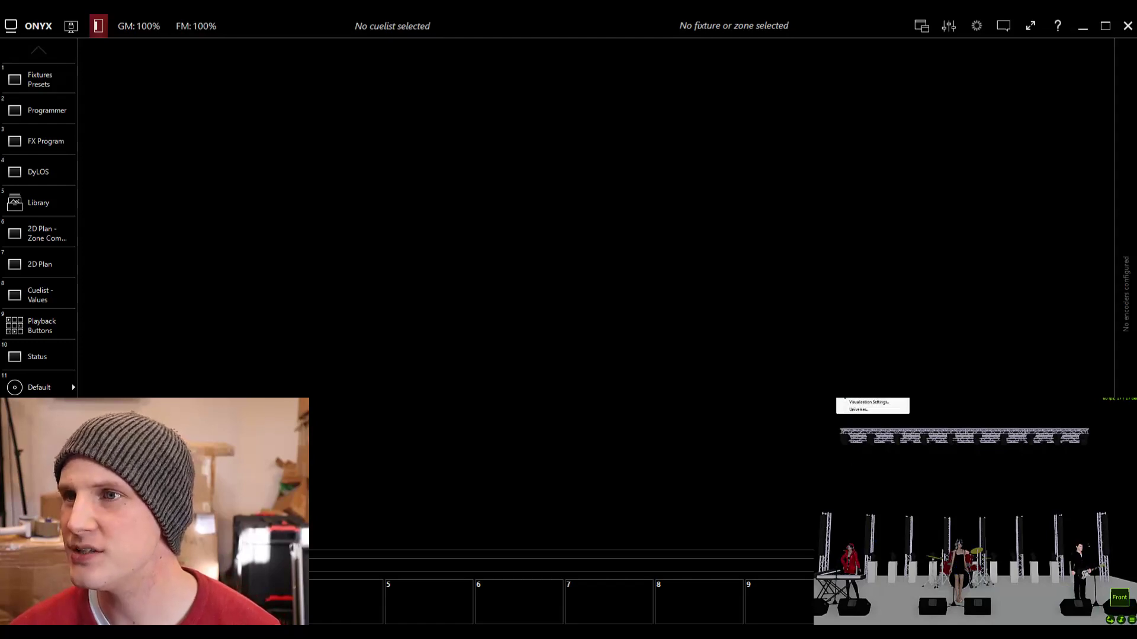
right_click(814, 399)
right_click(837, 399)
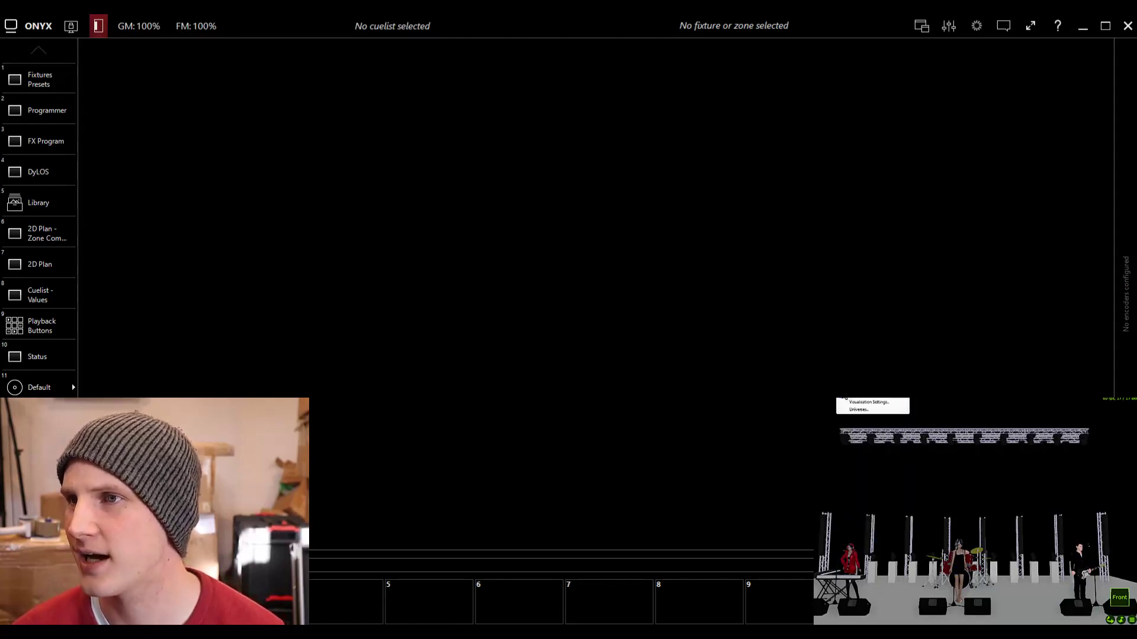
click(852, 410)
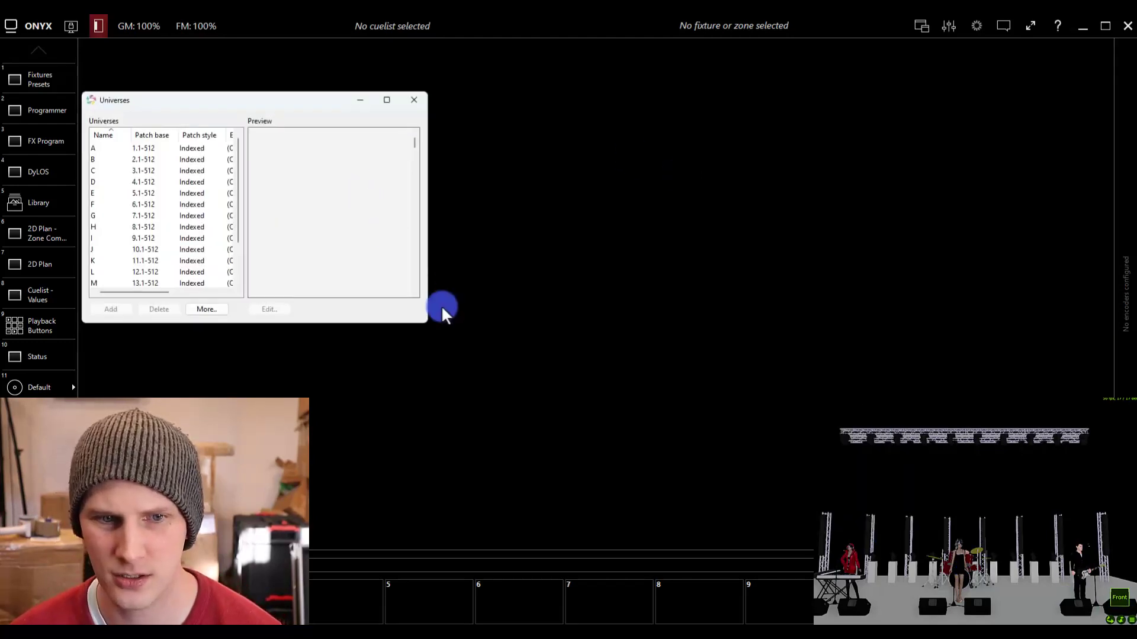
drag(427, 323, 764, 323)
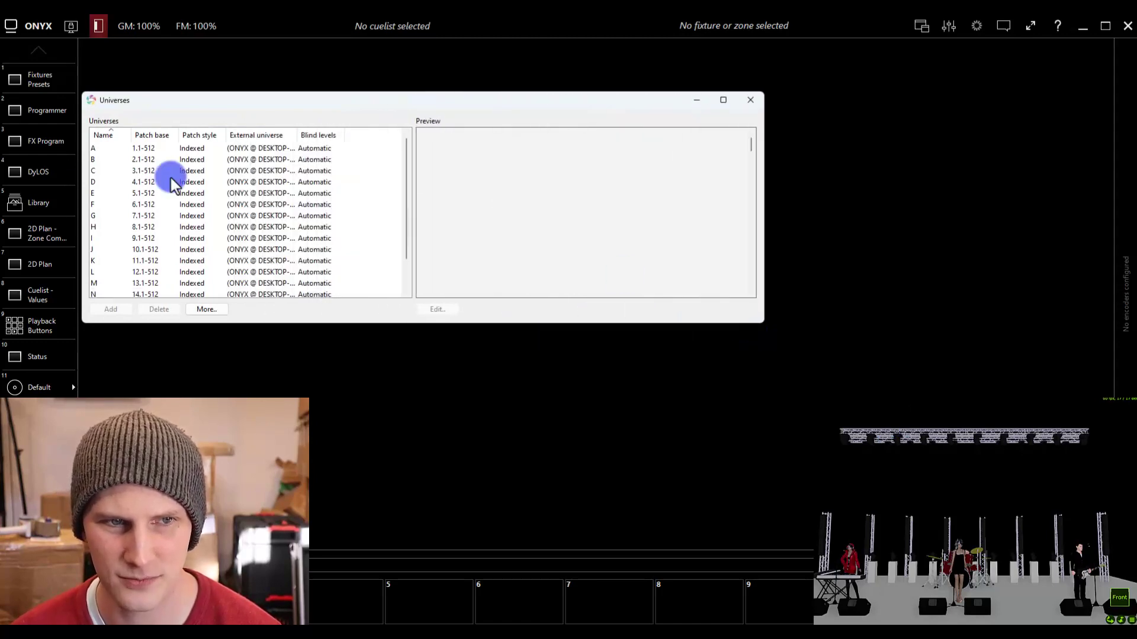
click(145, 151)
click(490, 158)
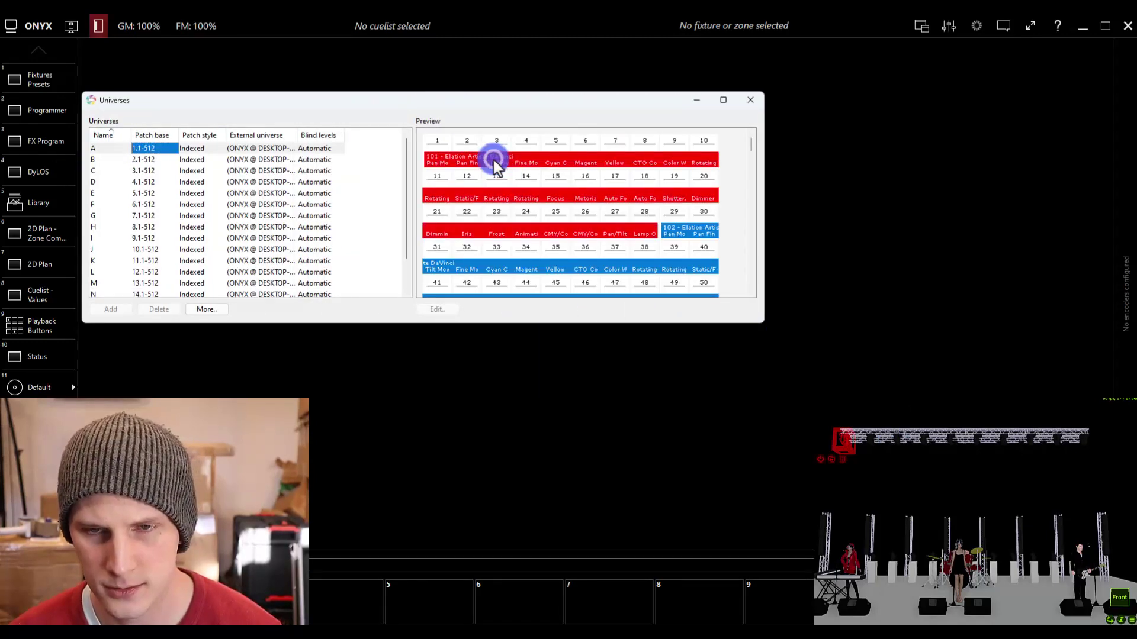
right_click(495, 162)
click(480, 160)
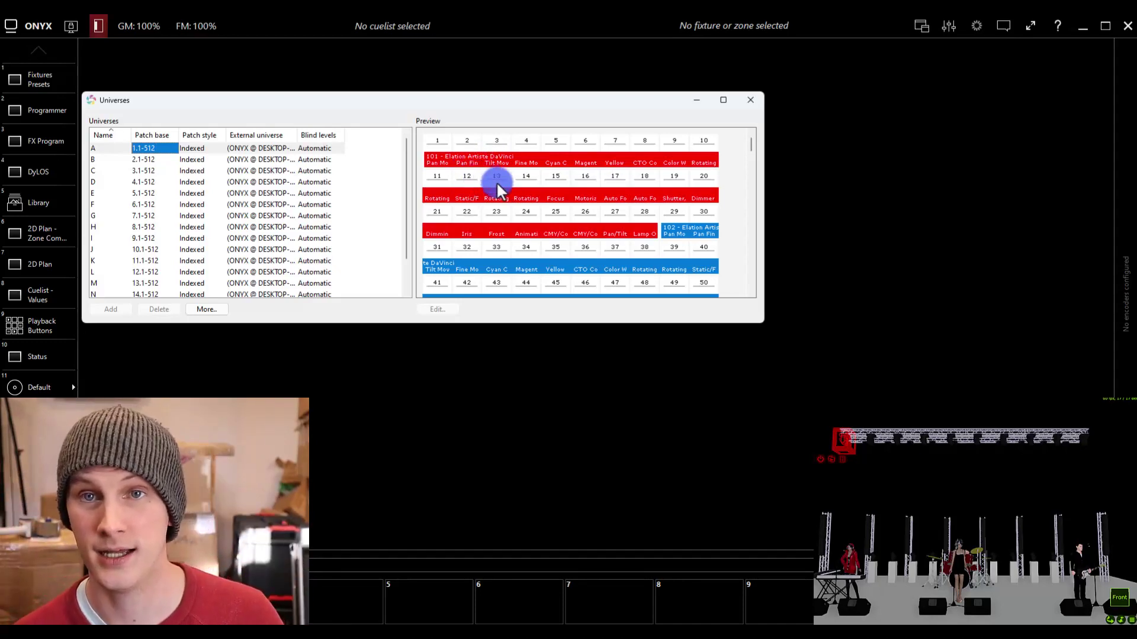
click(750, 100)
click(471, 239)
Open the show's Import Patch Data and scan the network for the Capture rig over CITP.
click(12, 25)
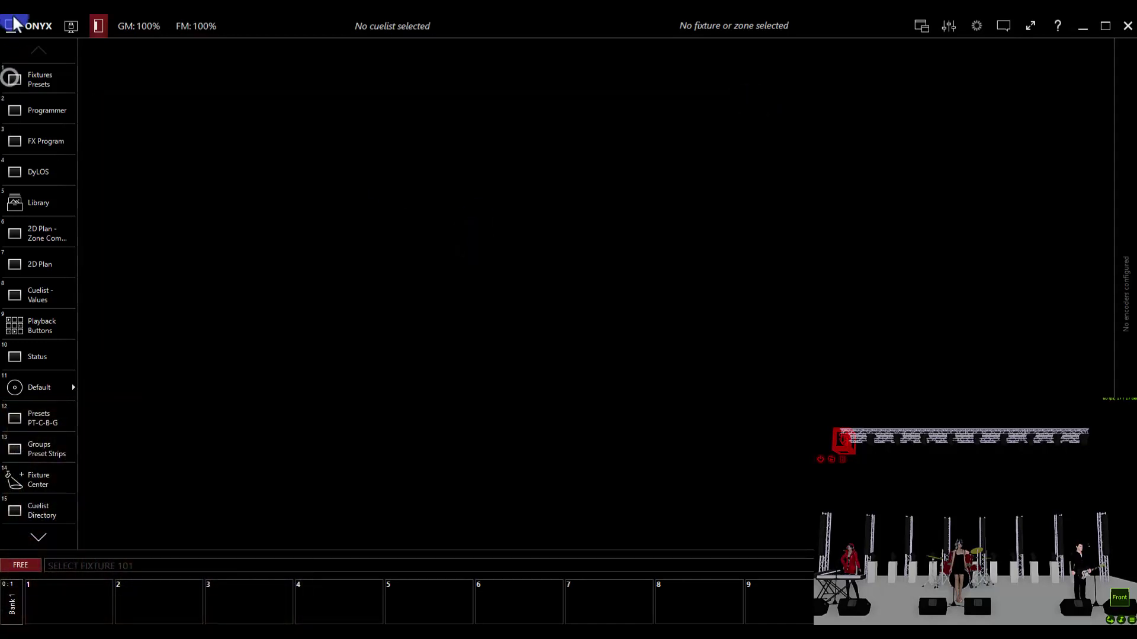
click(138, 78)
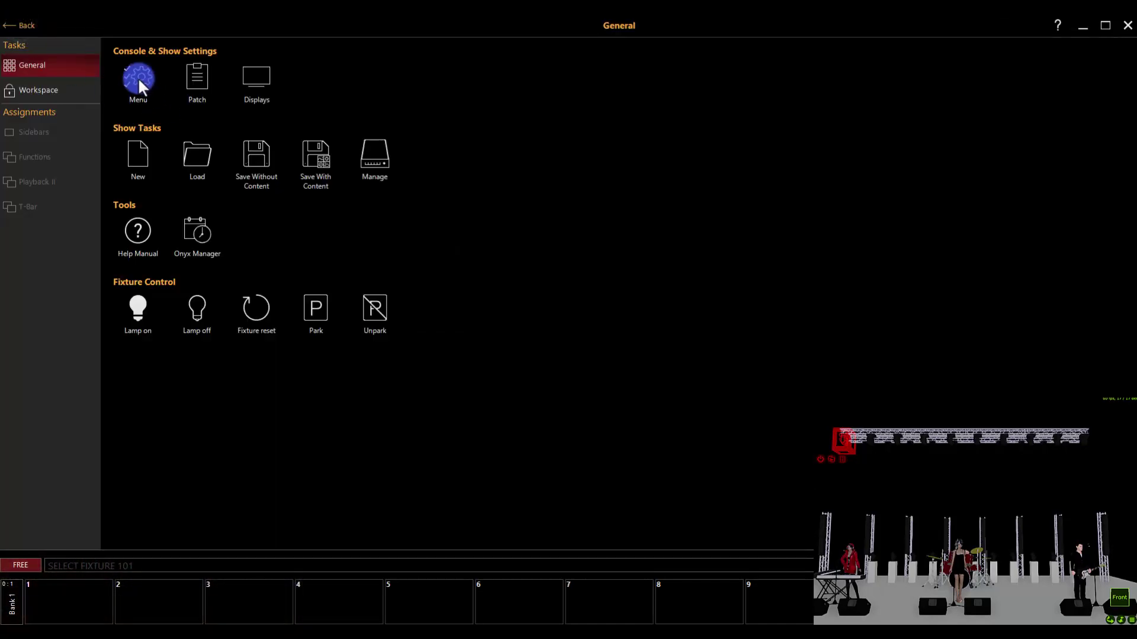
click(190, 81)
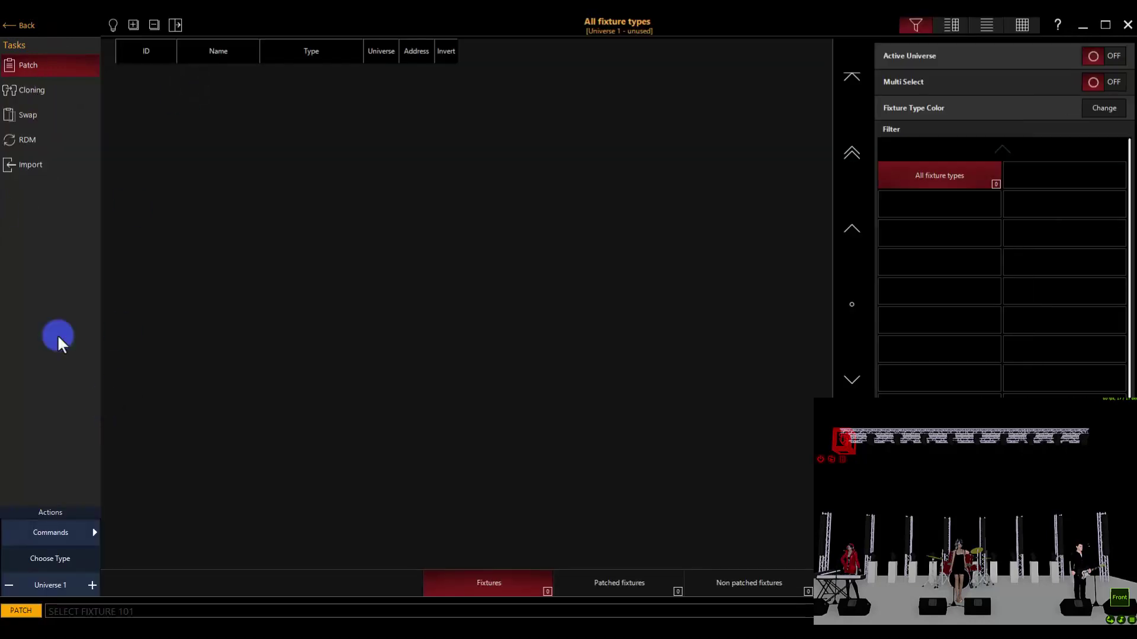
click(35, 165)
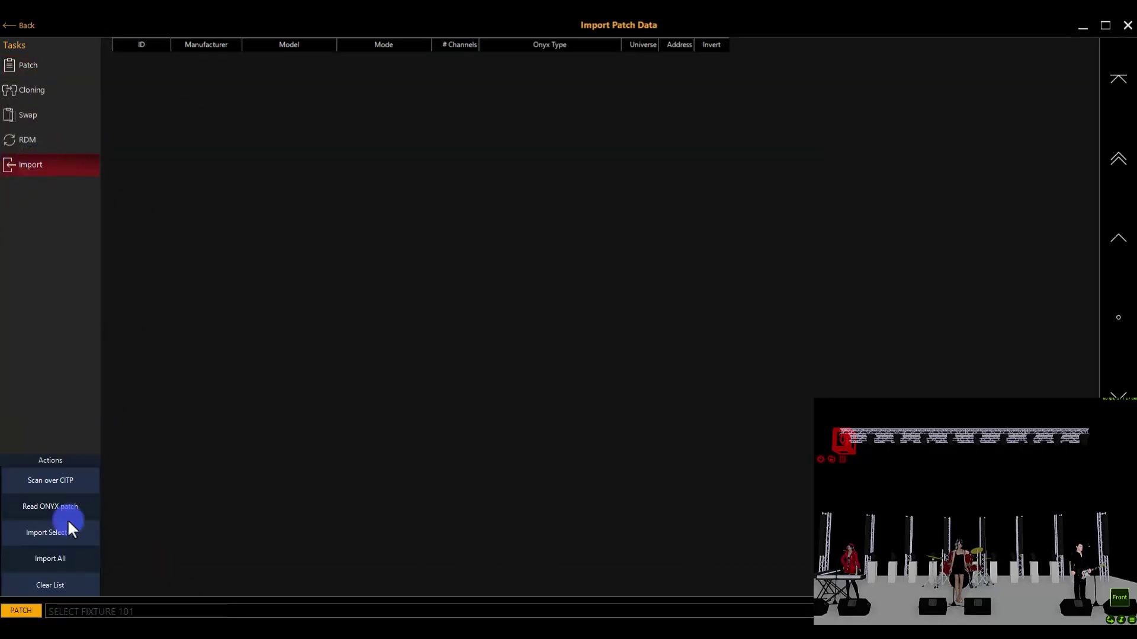
click(31, 482)
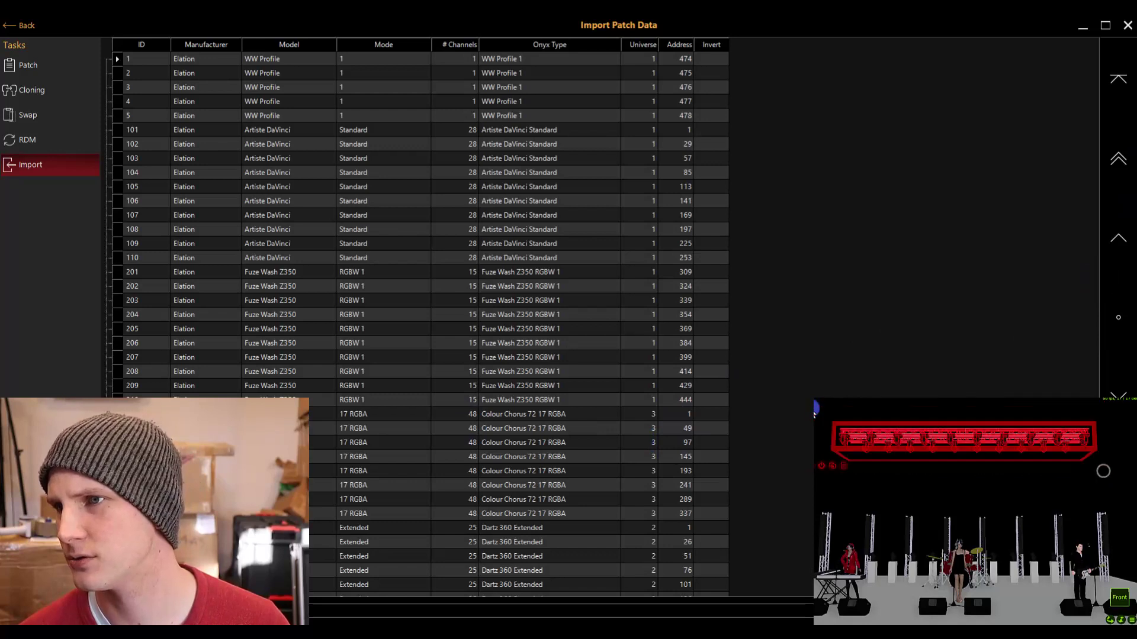
Select the truss fixtures, mark import rows 5 through 108, and import all listed fixtures.
click(868, 449)
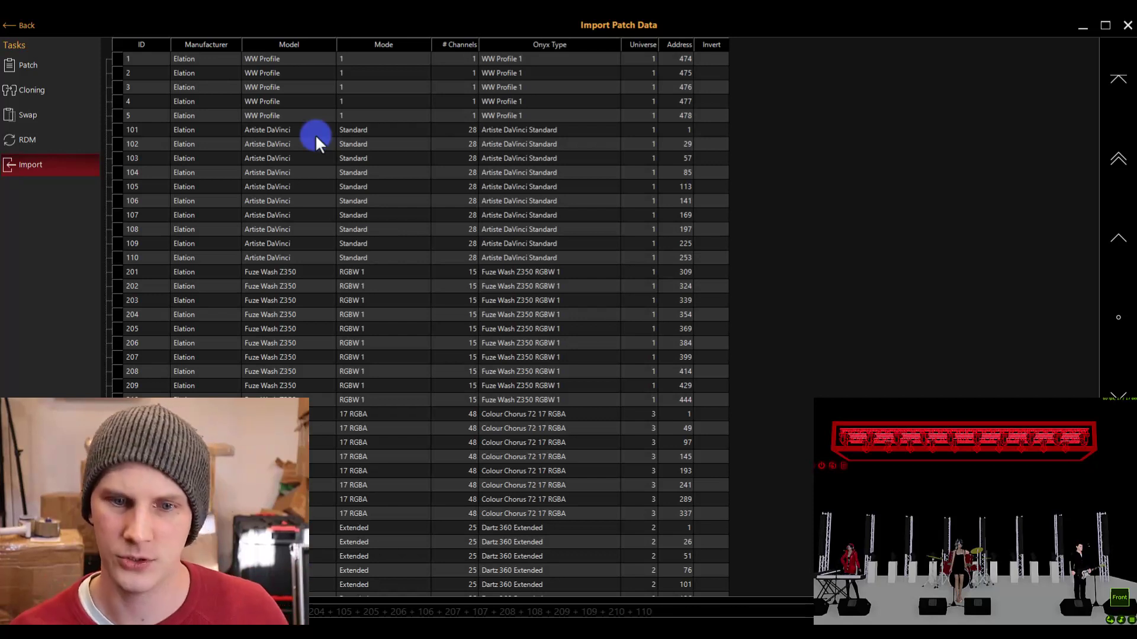
scroll(524, 105, down, 5)
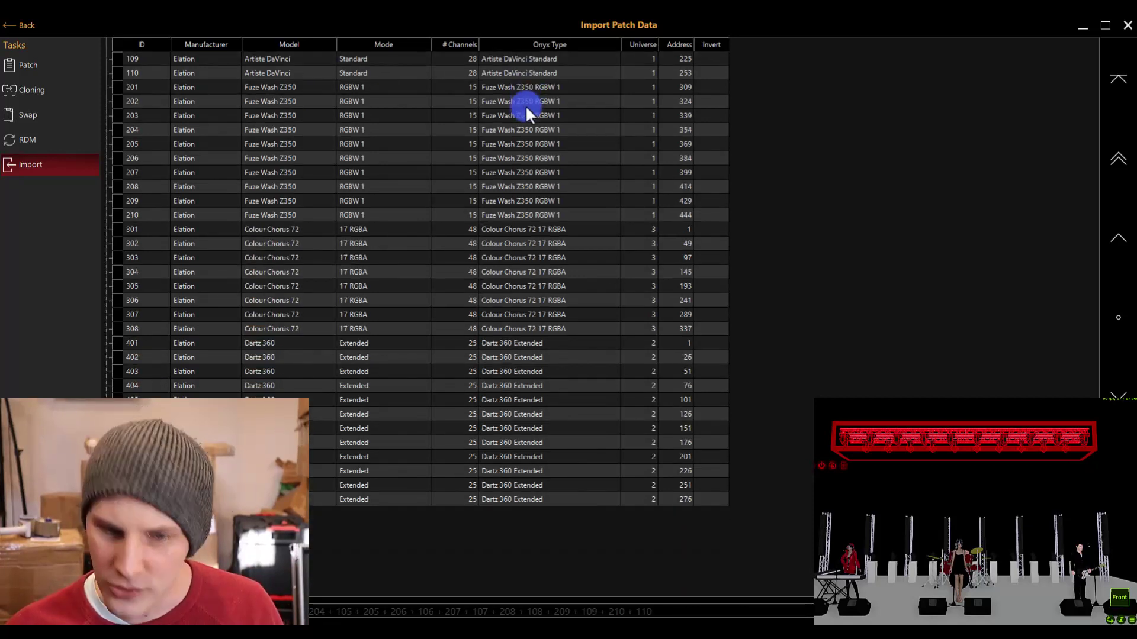
scroll(525, 104, up, 4)
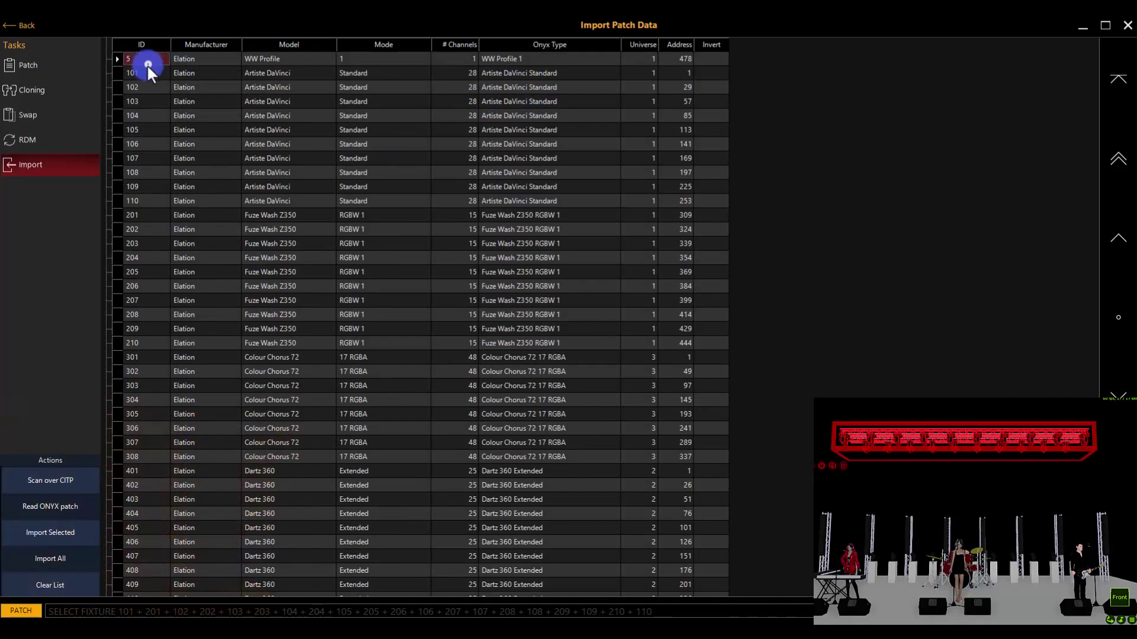
drag(148, 66, 145, 167)
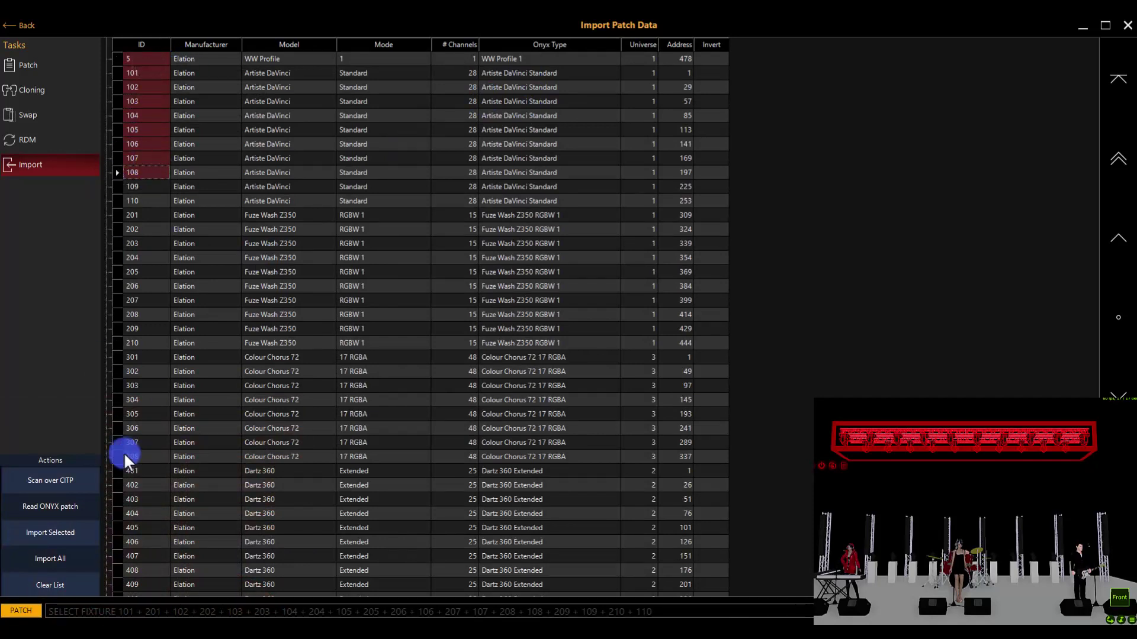
click(57, 559)
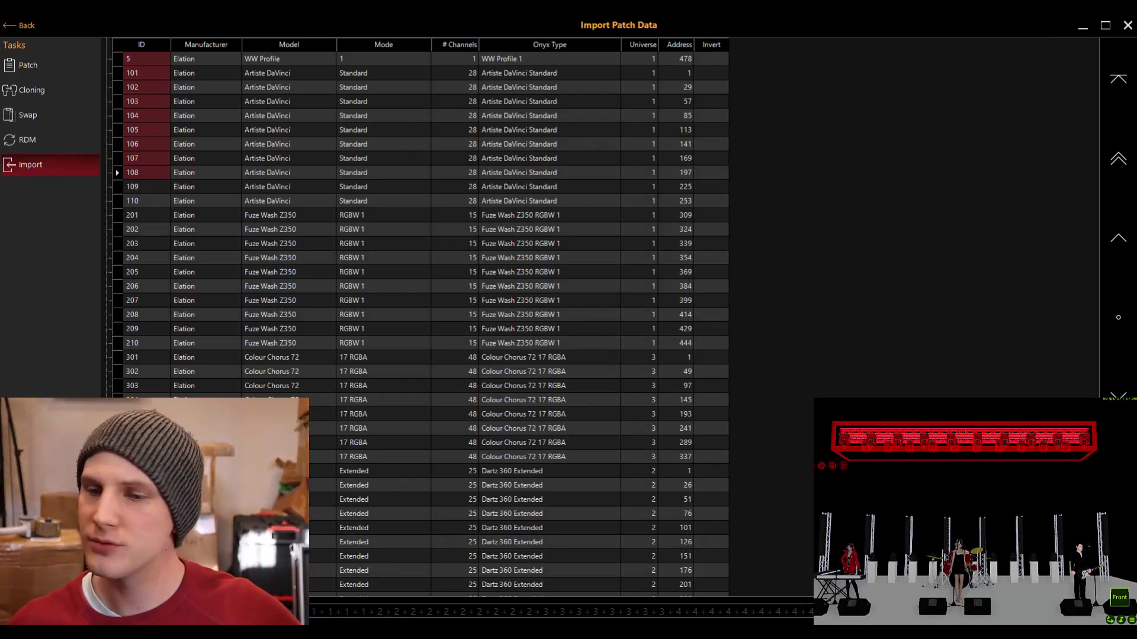
Review the imported Capture fixtures in the Patch list, then go back to the fixtures view.
click(45, 62)
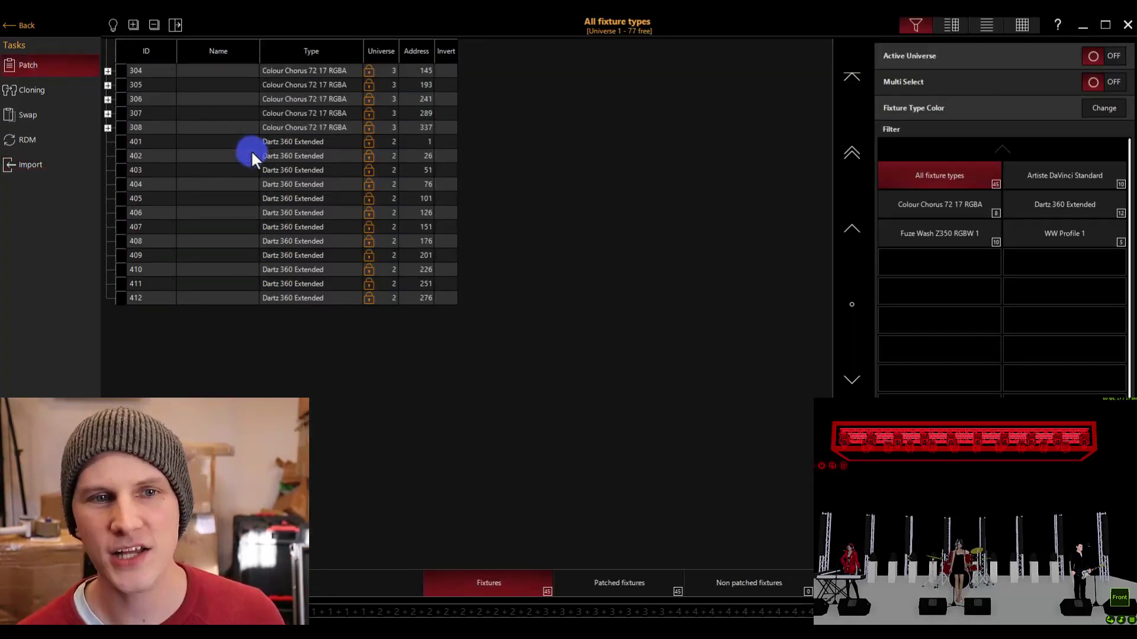
scroll(251, 150, up, 6)
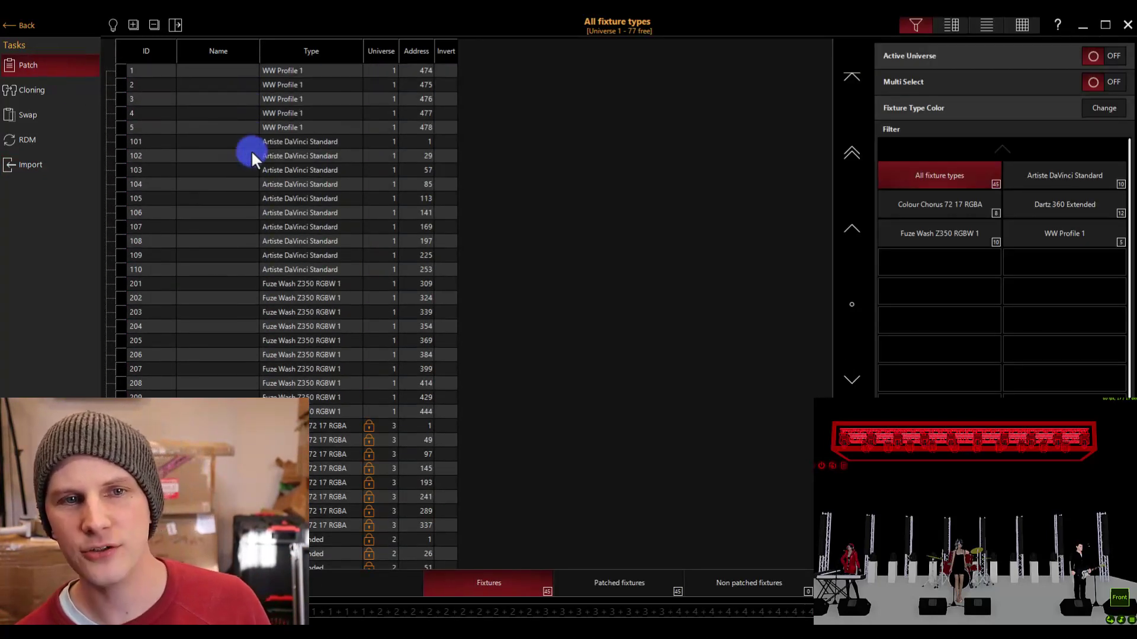
scroll(666, 70, down, 5)
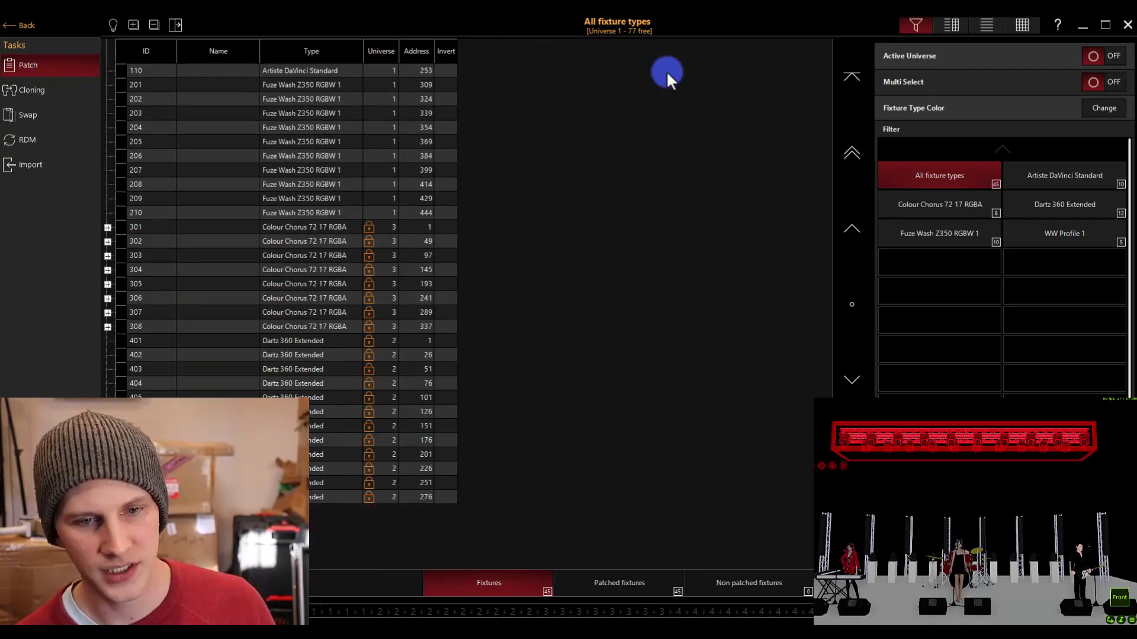
scroll(666, 70, up, 2)
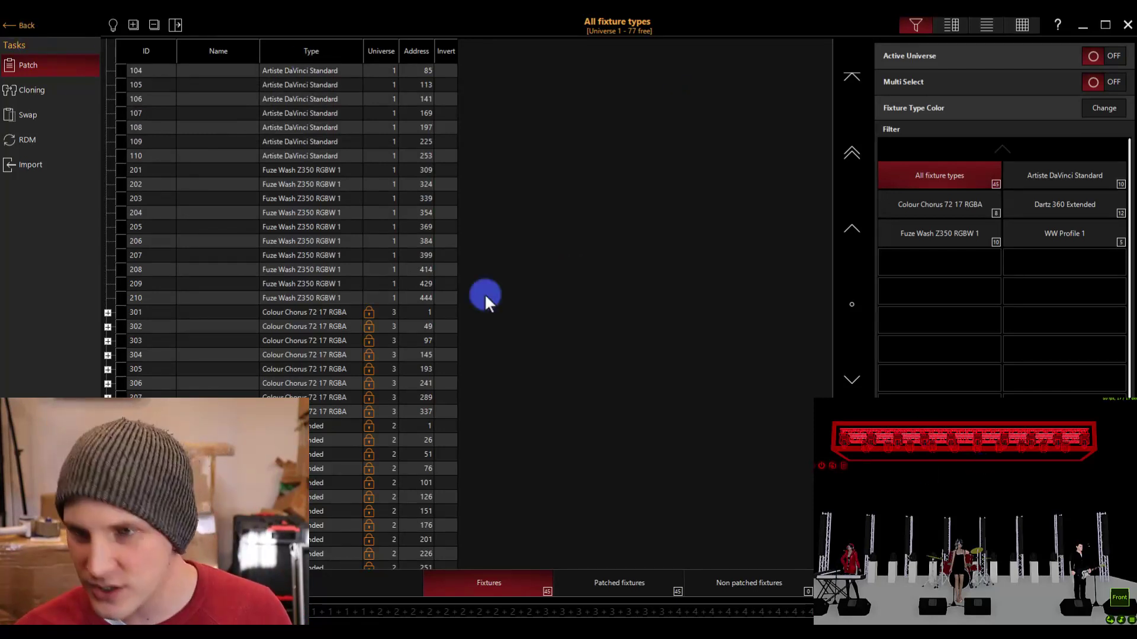
click(12, 26)
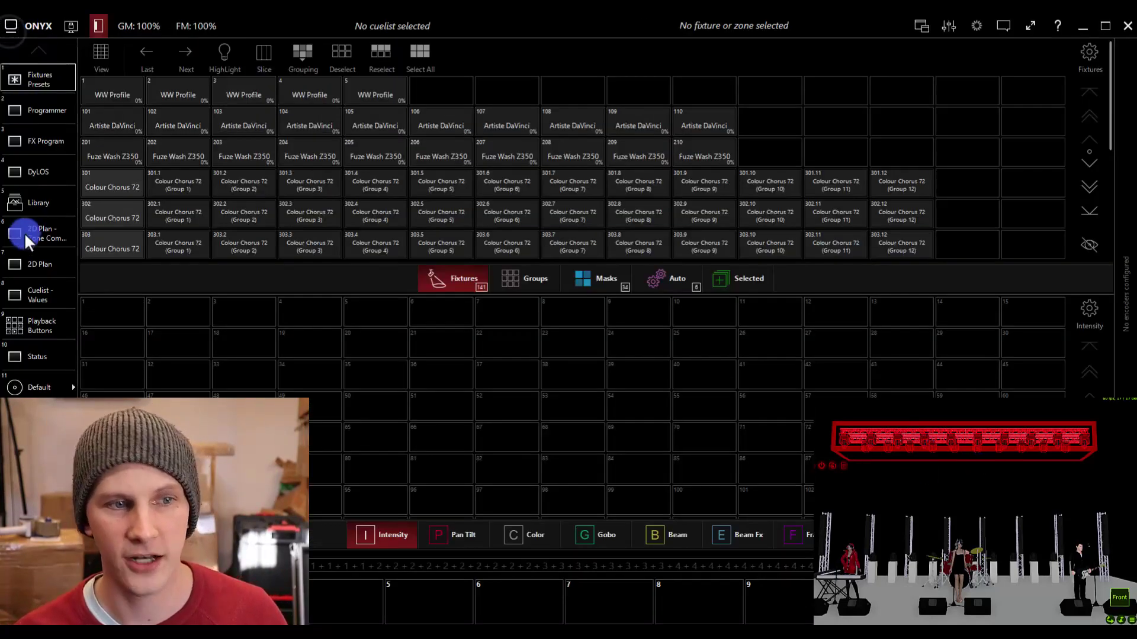
Open the 2D Plan and view the Capture : Top plan, then the Capture : Front plan.
click(42, 264)
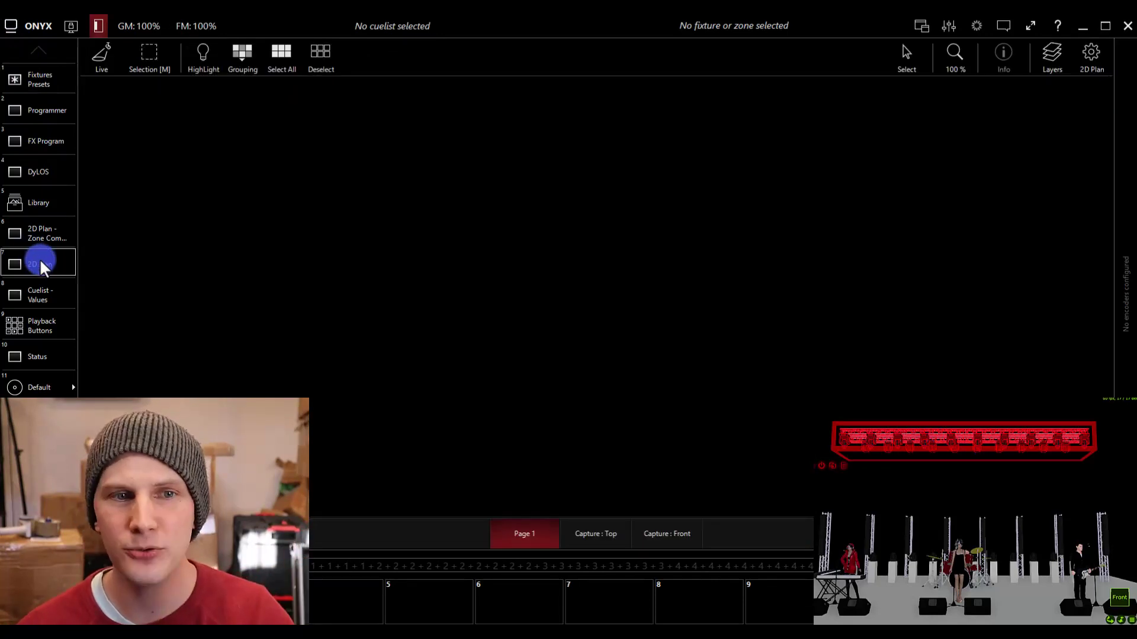
click(551, 363)
click(581, 539)
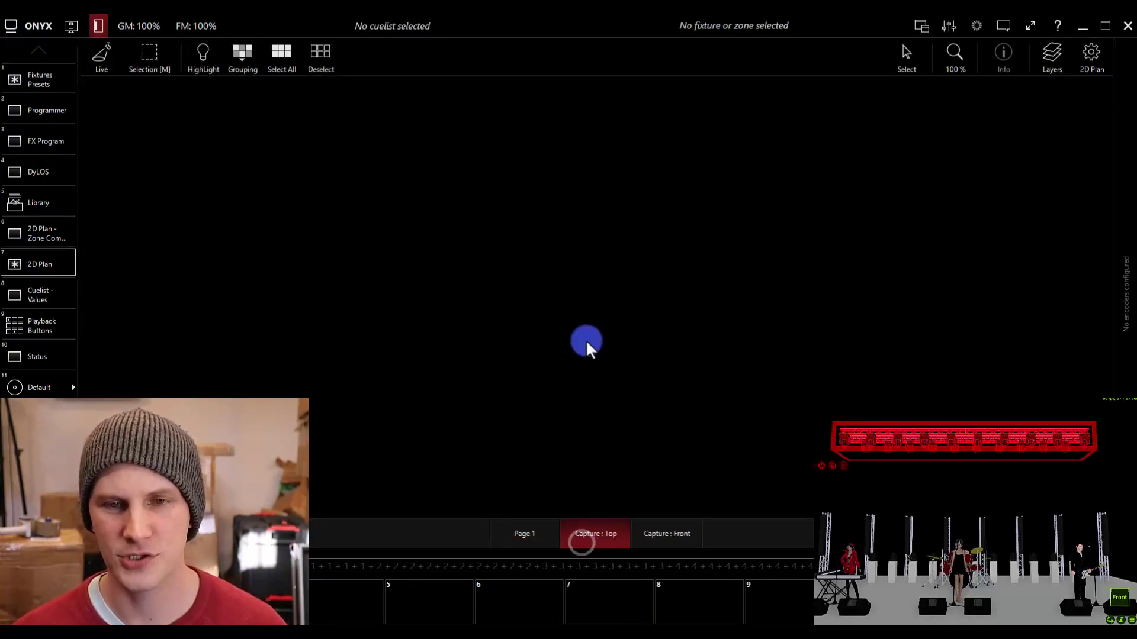
scroll(586, 343, up, 3)
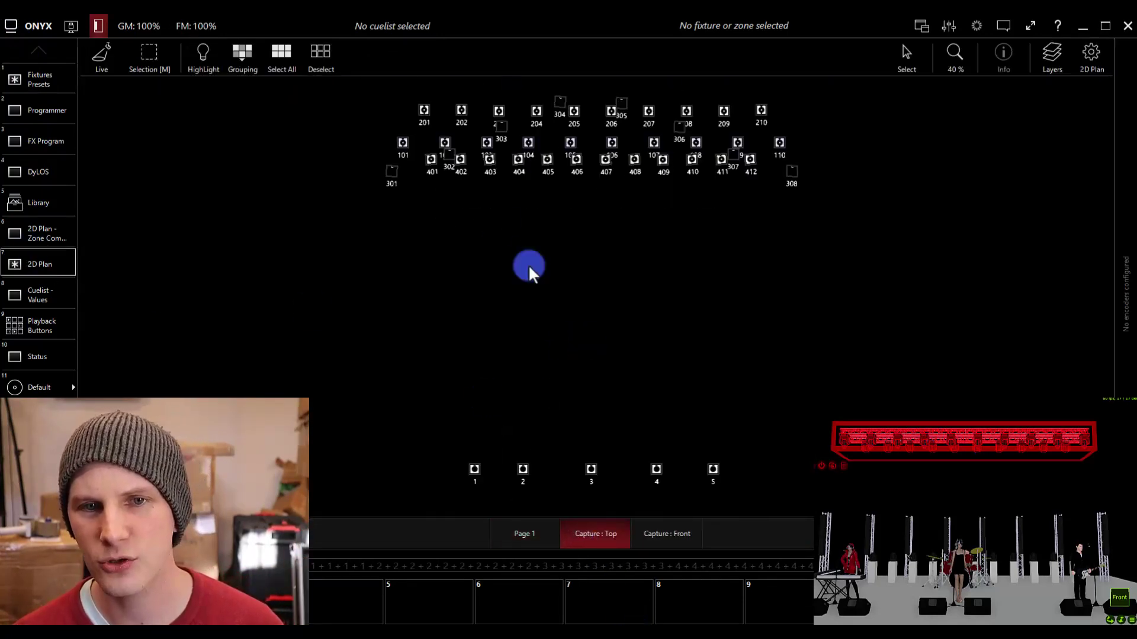
click(667, 535)
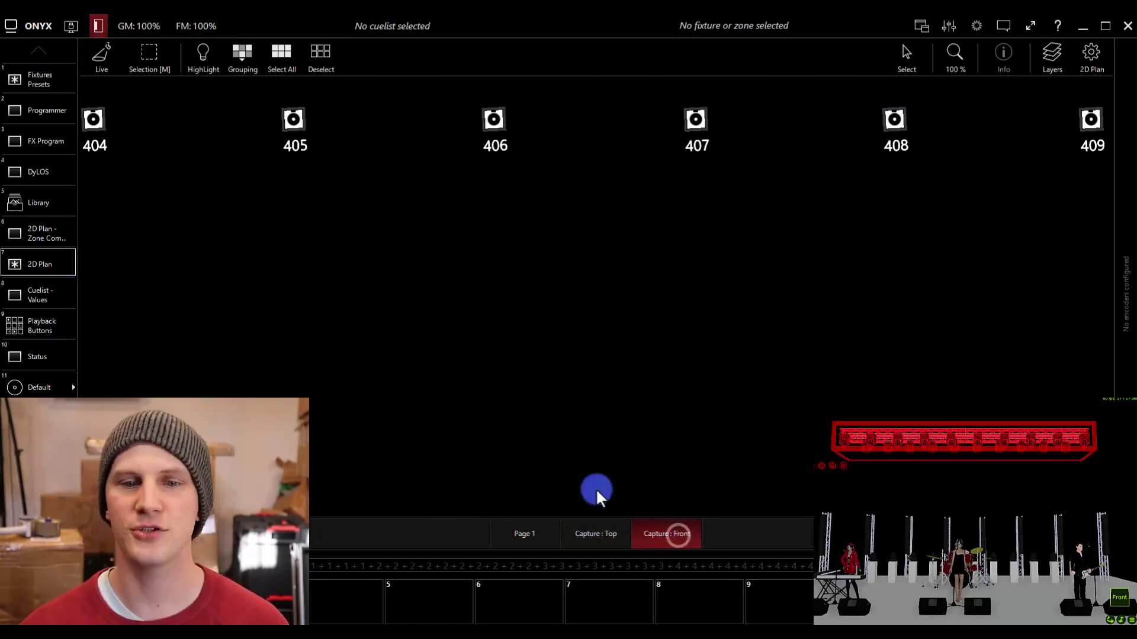
scroll(446, 320, down, 3)
scroll(342, 246, up, 1)
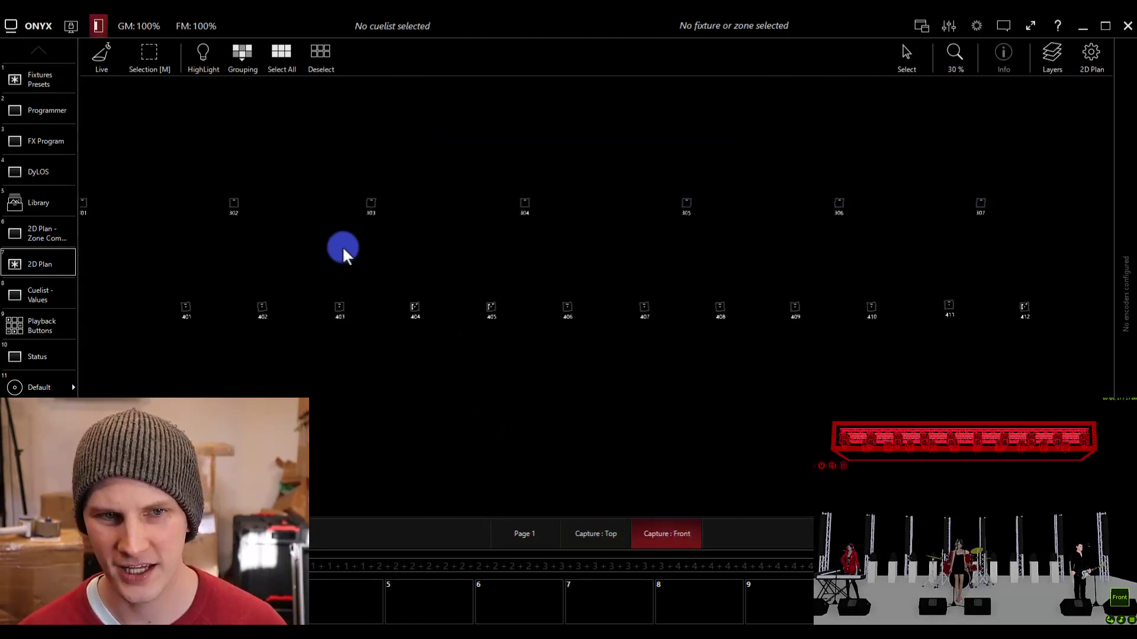